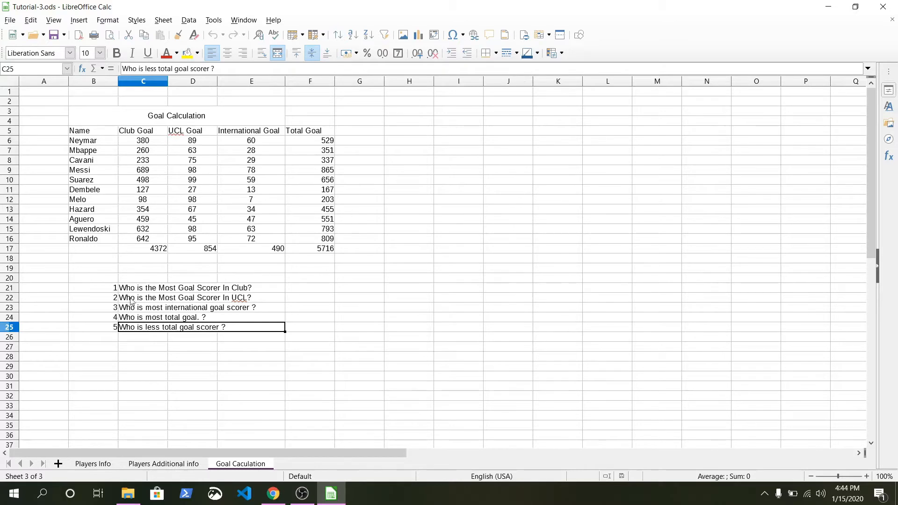
pyautogui.moveTo(98, 291); pyautogui.dragTo(216, 327)
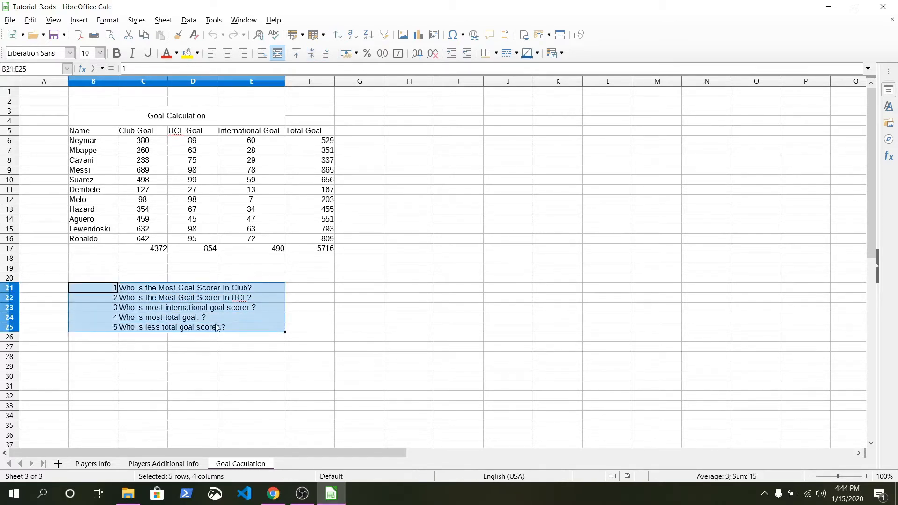
pyautogui.click(133, 134)
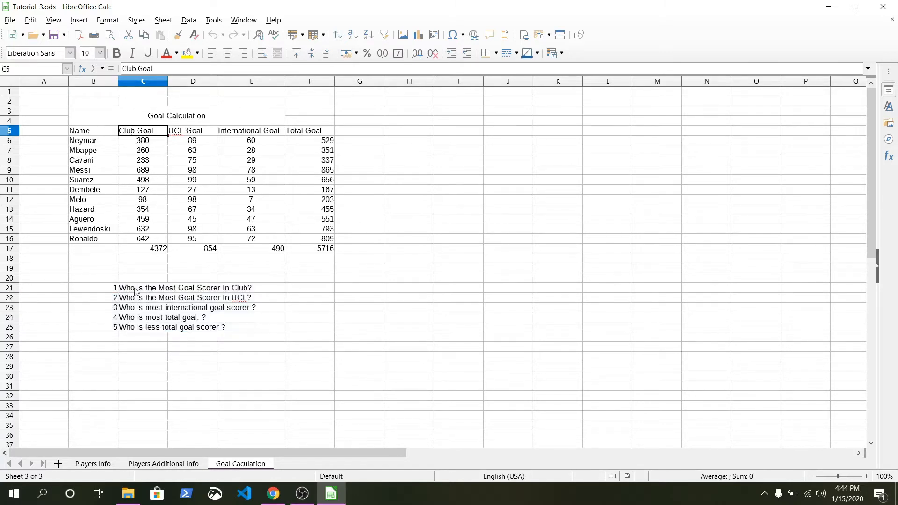
pyautogui.click(258, 330)
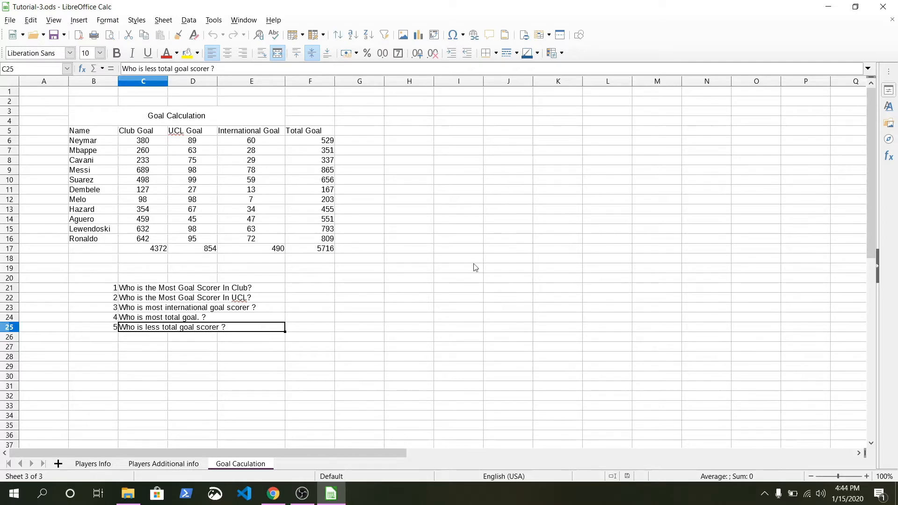
# - Add the heading "Answer" in I21 and number the answer rows 1 to 5 in J22:J26
pyautogui.click(461, 290)
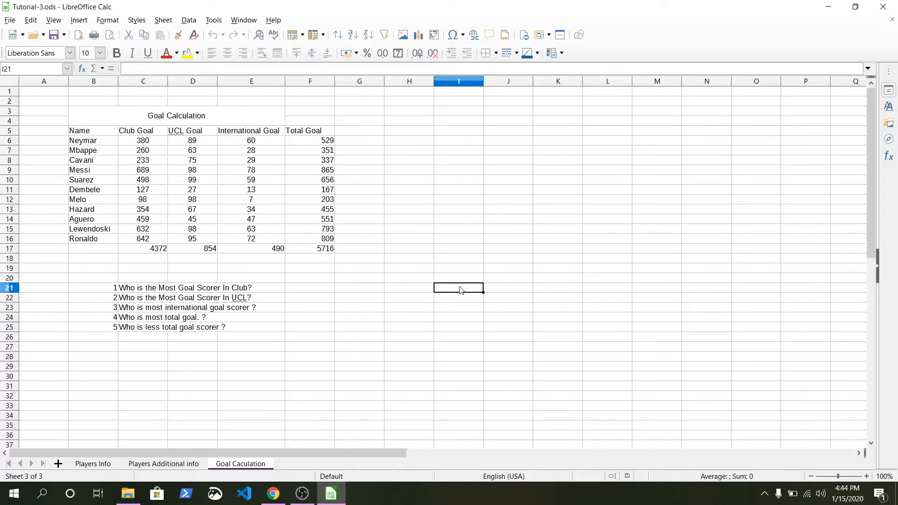
pyautogui.write('Answer')
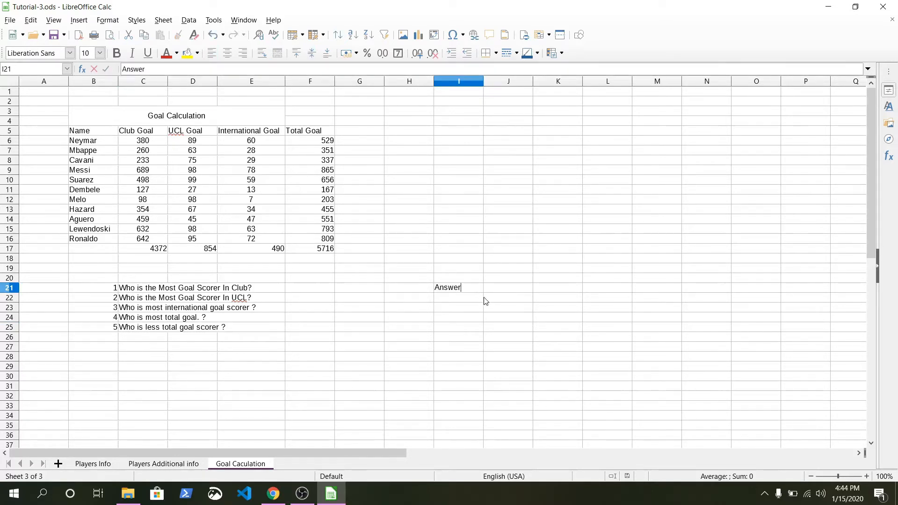
pyautogui.click(497, 299)
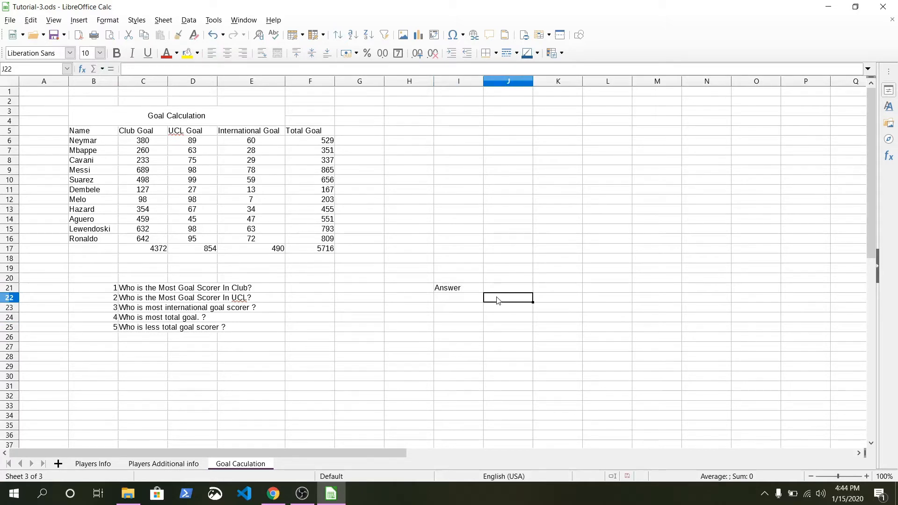
pyautogui.write('1')
pyautogui.press('Return')
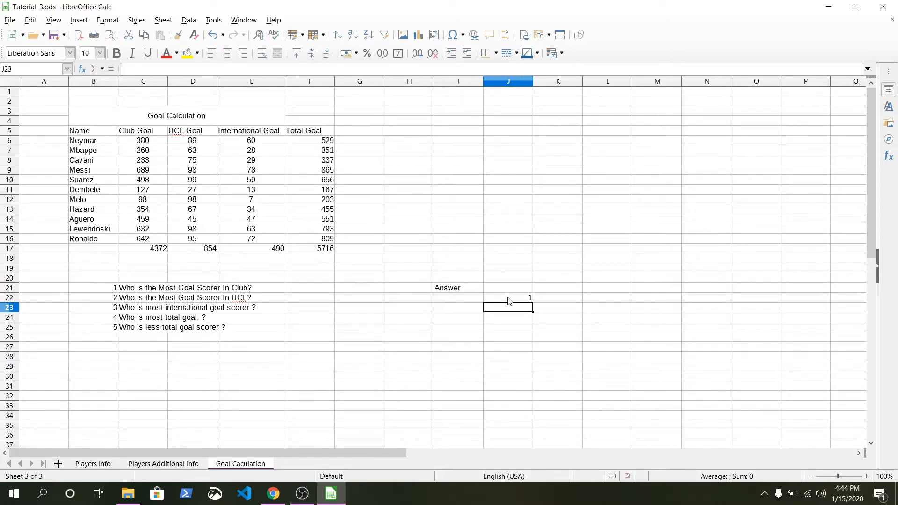
pyautogui.click(526, 298)
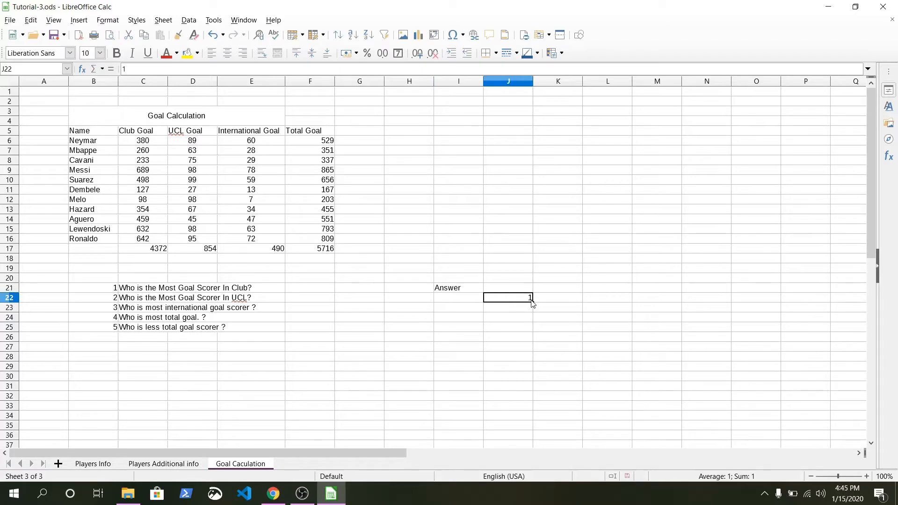
pyautogui.moveTo(533, 300); pyautogui.dragTo(530, 342)
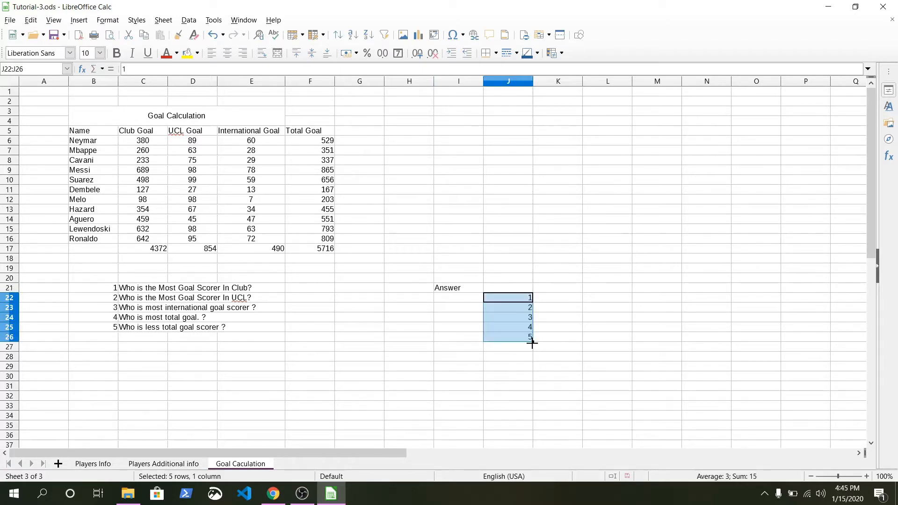
# - Examine the players' Club Goal values in C6:C16 to find the top club scorer
pyautogui.click(546, 303)
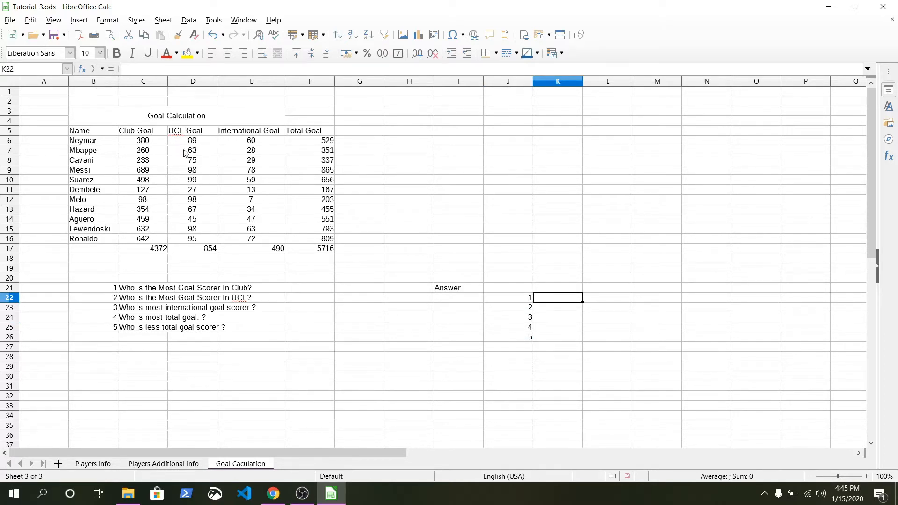
pyautogui.click(143, 143)
pyautogui.moveTo(143, 143); pyautogui.dragTo(146, 239)
pyautogui.click(147, 239)
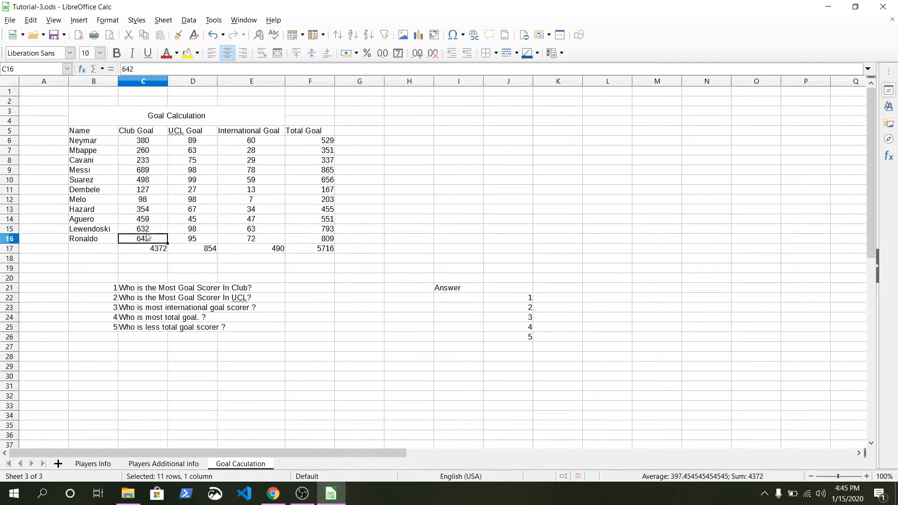
pyautogui.click(142, 171)
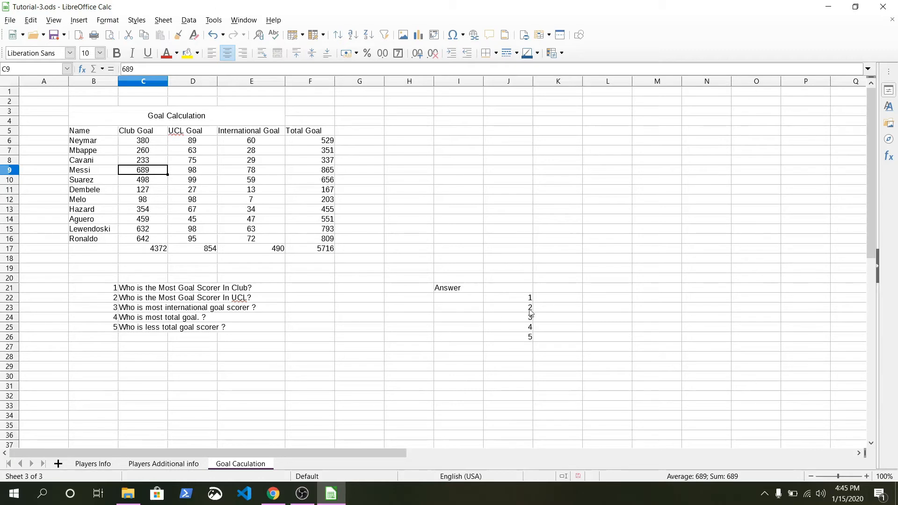
# - Calculate the highest Club Goal value in K22 with =MAX(C6:C16), then check the formula's range and locate the matching player
pyautogui.click(543, 300)
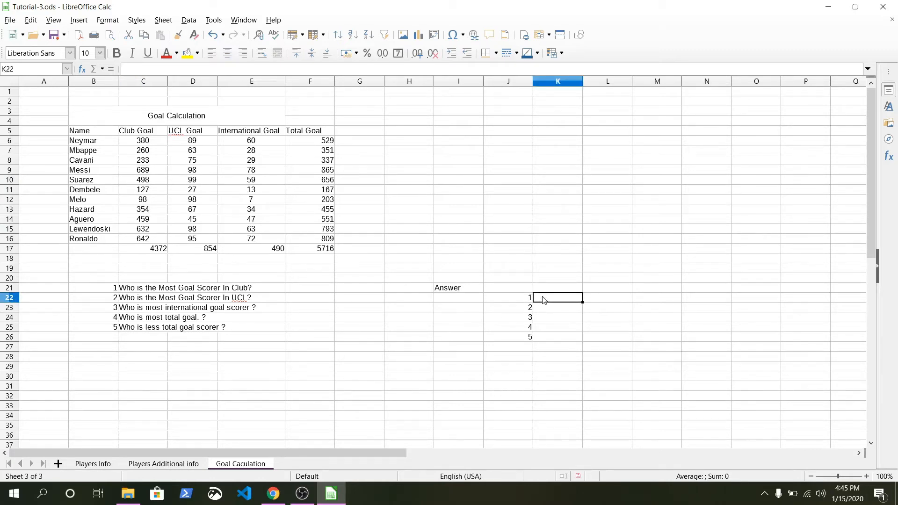
pyautogui.write('=max')
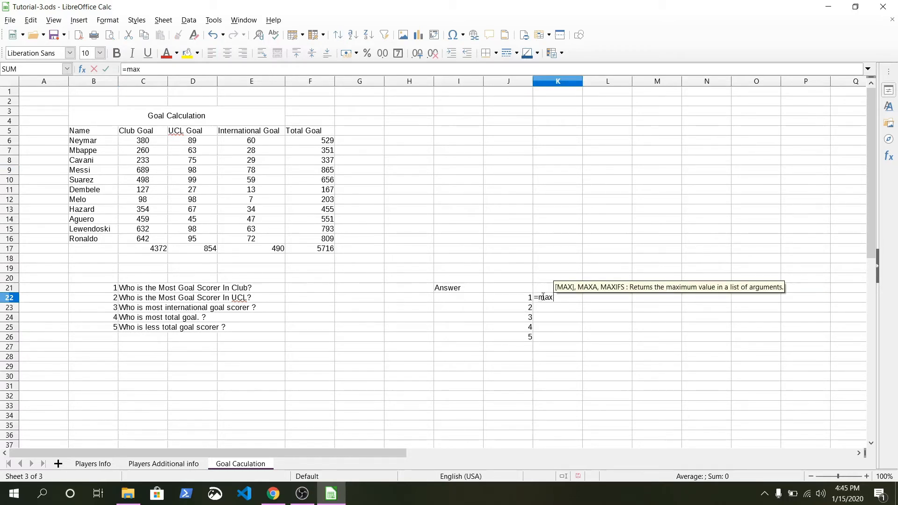
pyautogui.write('(')
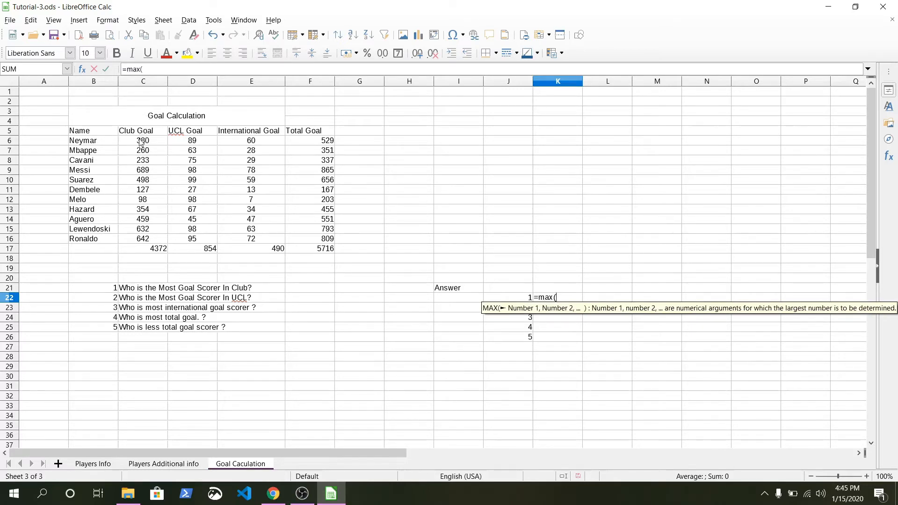
pyautogui.moveTo(141, 139); pyautogui.dragTo(147, 241)
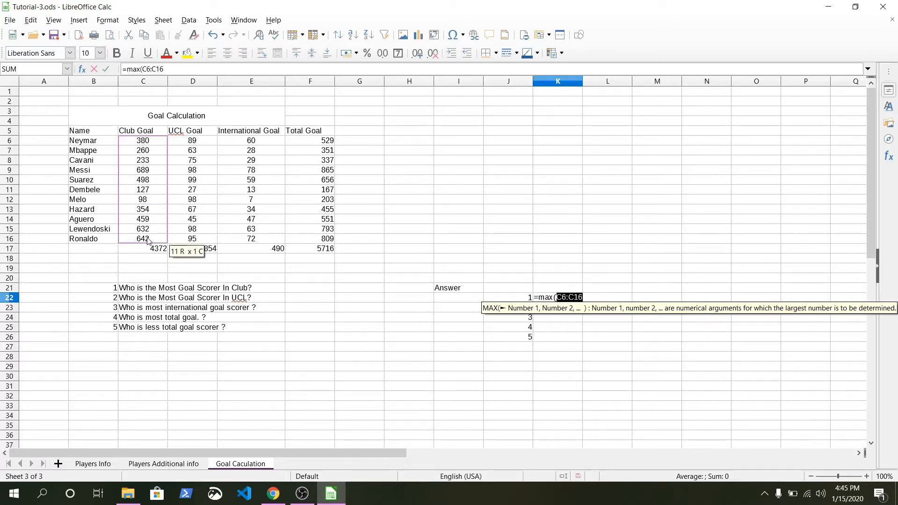
pyautogui.write(')')
pyautogui.press('Return')
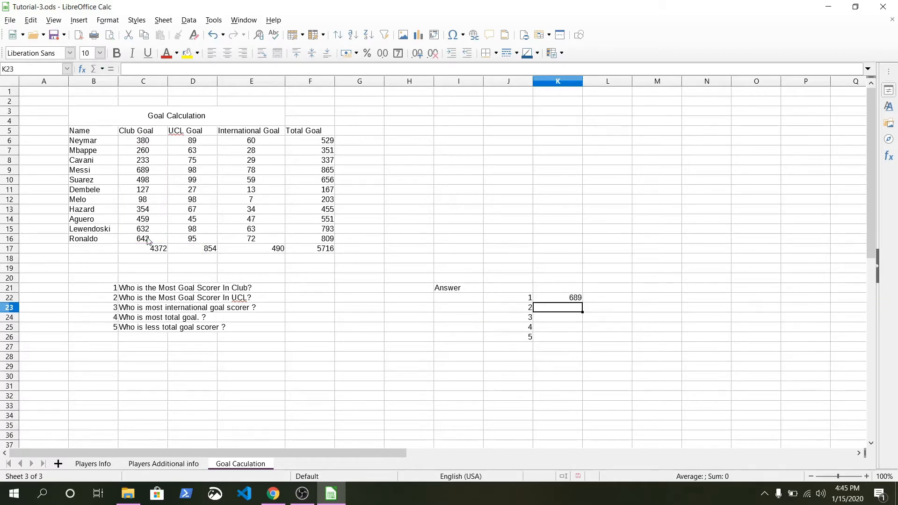
pyautogui.click(564, 299)
pyautogui.doubleClick(564, 298)
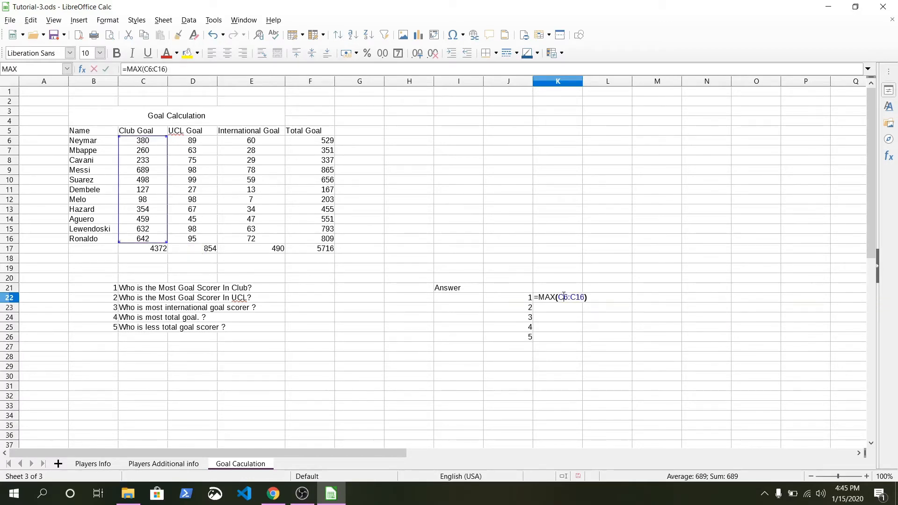
pyautogui.press('Escape')
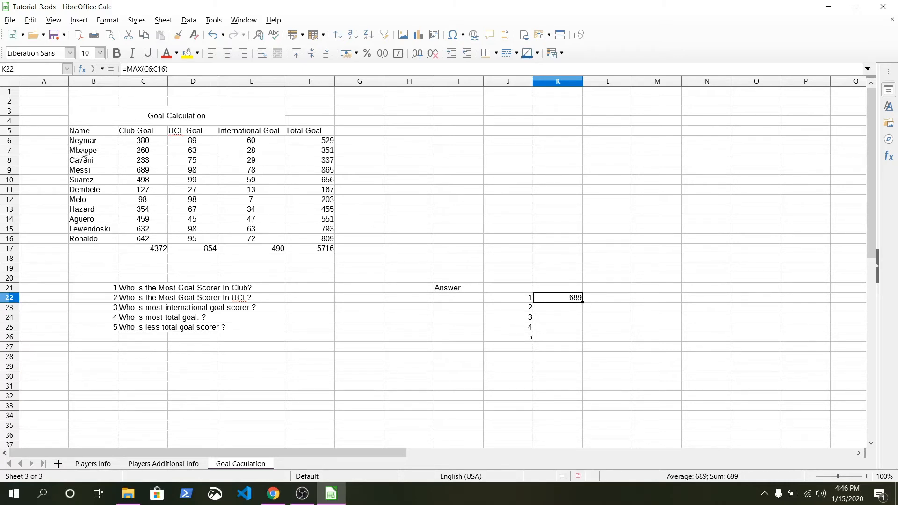
pyautogui.click(94, 170)
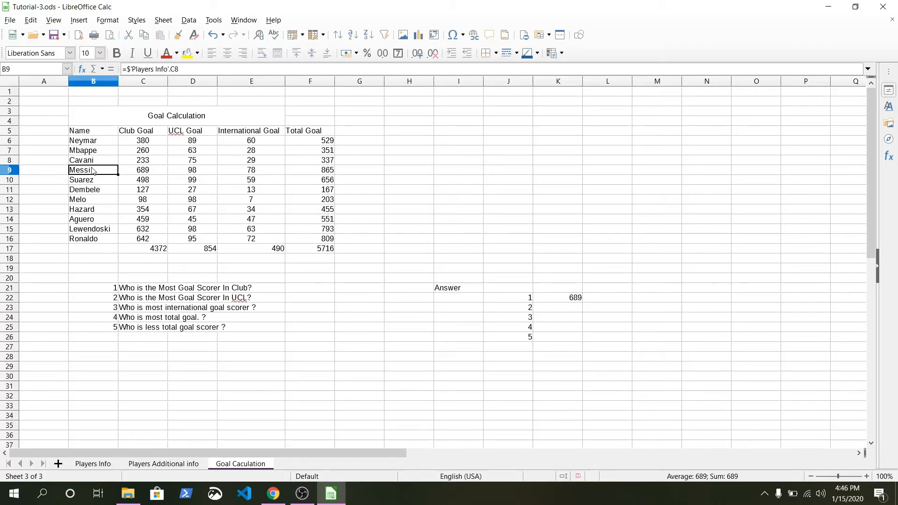
# - Calculate the highest UCL Goal value in K23 with =MAX(D6:D16), then check the formula's range and locate the matching player
pyautogui.click(557, 310)
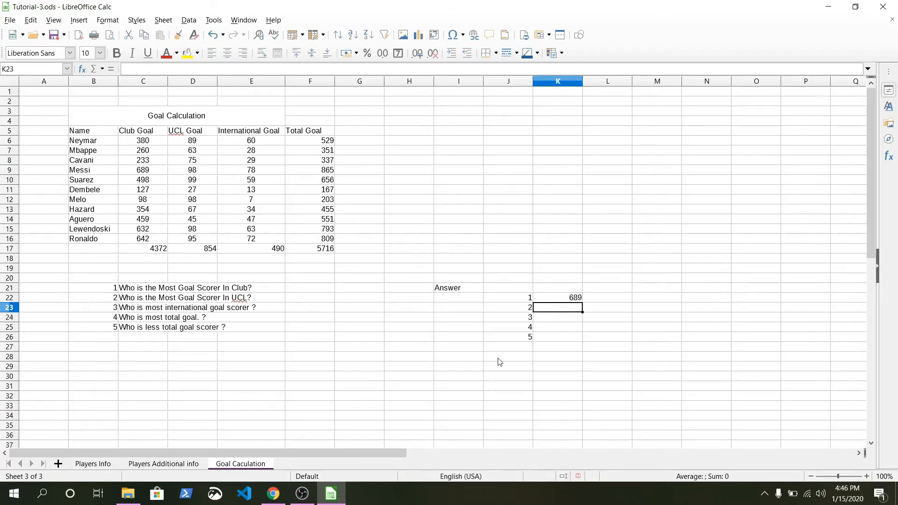
pyautogui.write('=max')
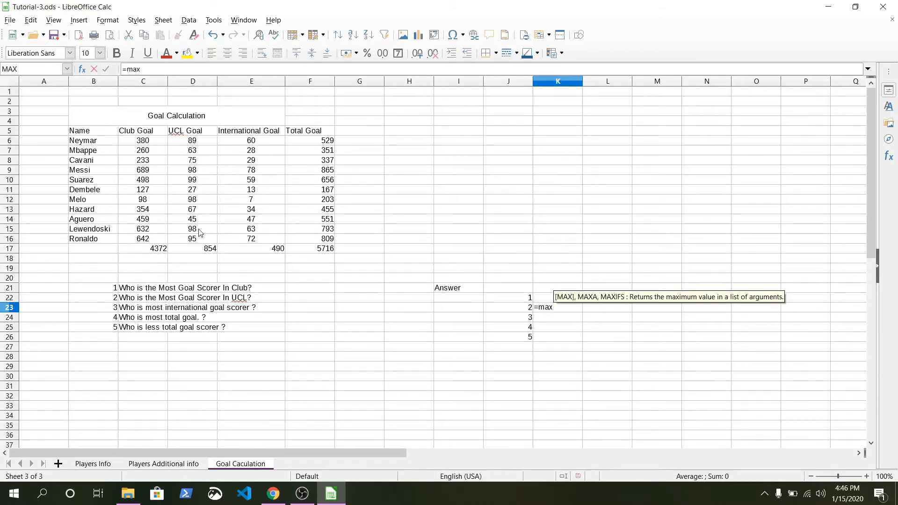
pyautogui.write('(')
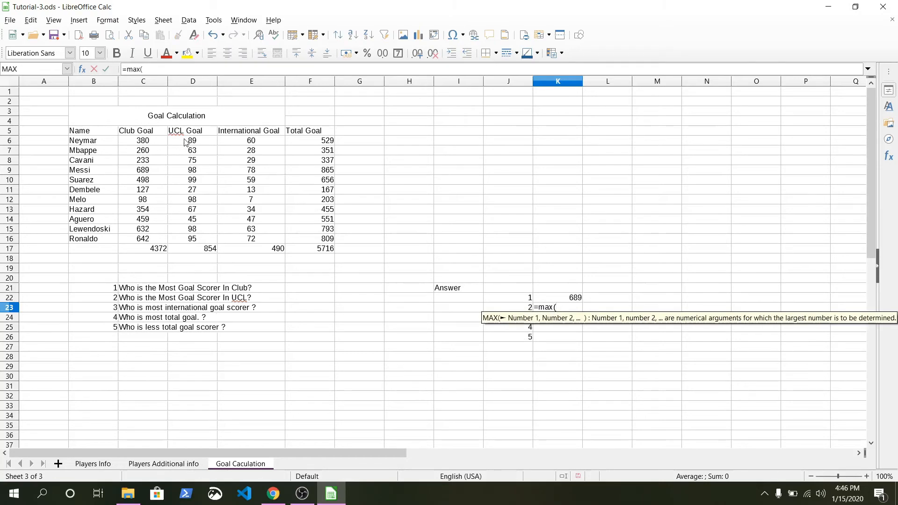
pyautogui.moveTo(186, 142); pyautogui.dragTo(199, 243)
pyautogui.press('Return')
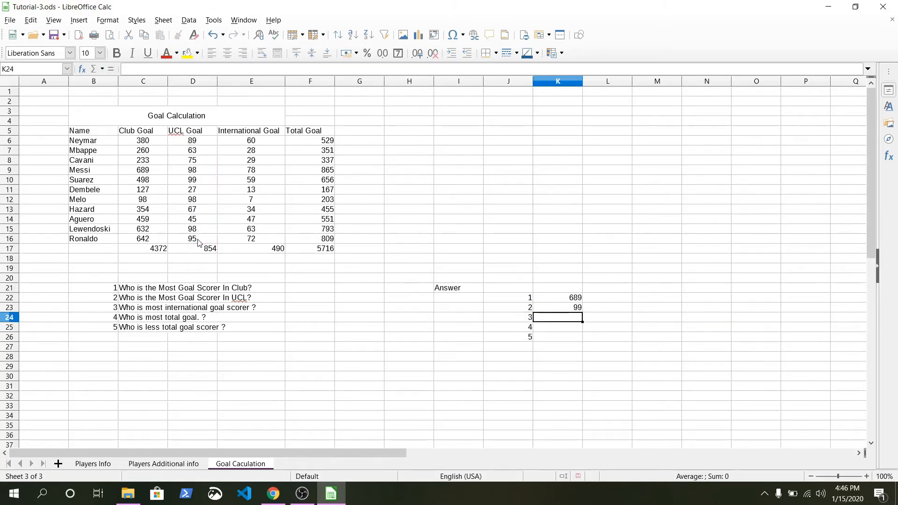
pyautogui.click(565, 312)
pyautogui.doubleClick(565, 312)
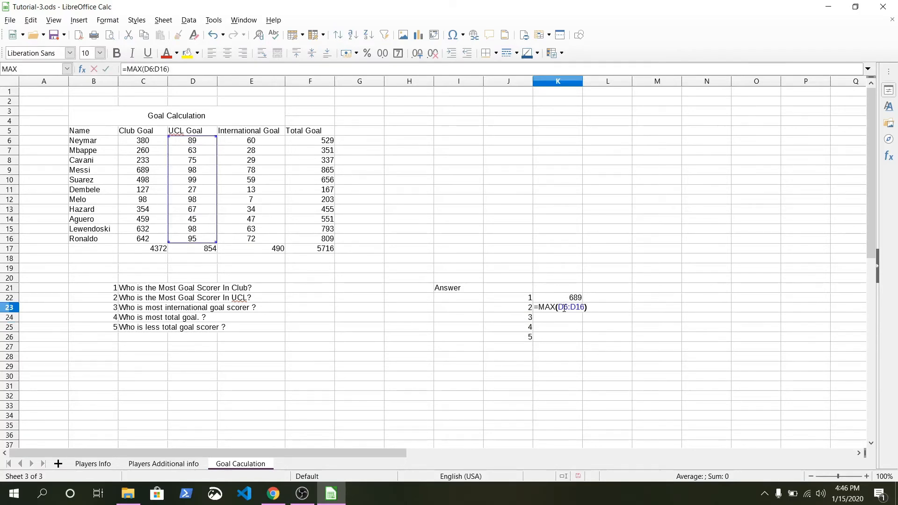
pyautogui.press('Escape')
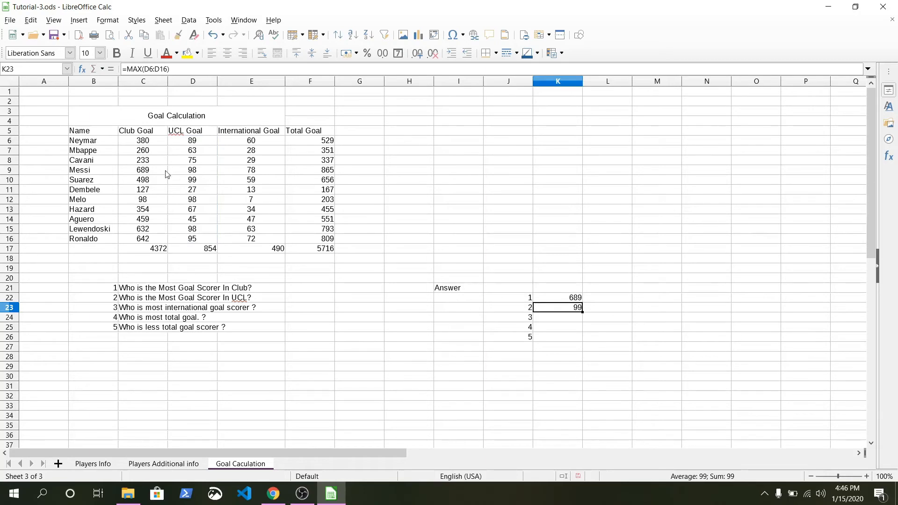
pyautogui.click(85, 183)
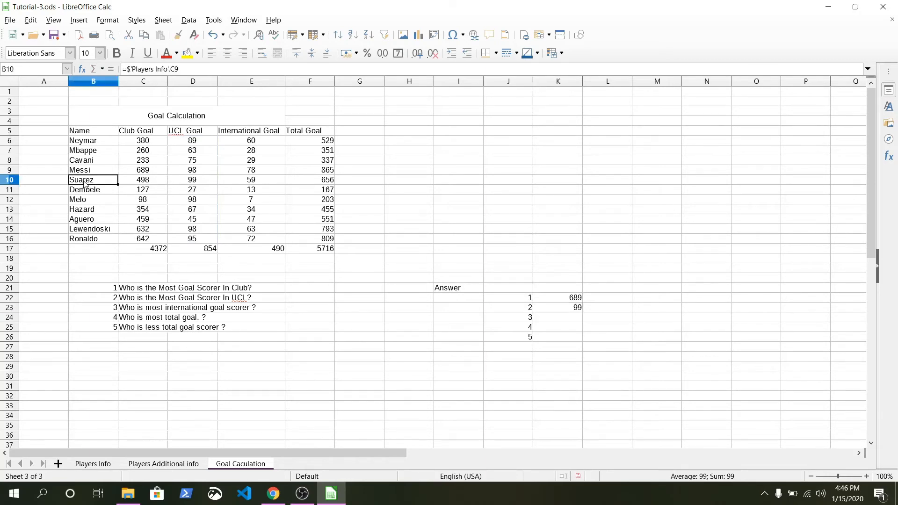
# - Calculate the highest International Goal value for answer 3 in K24 with the MAX function over E6:E16
pyautogui.click(563, 319)
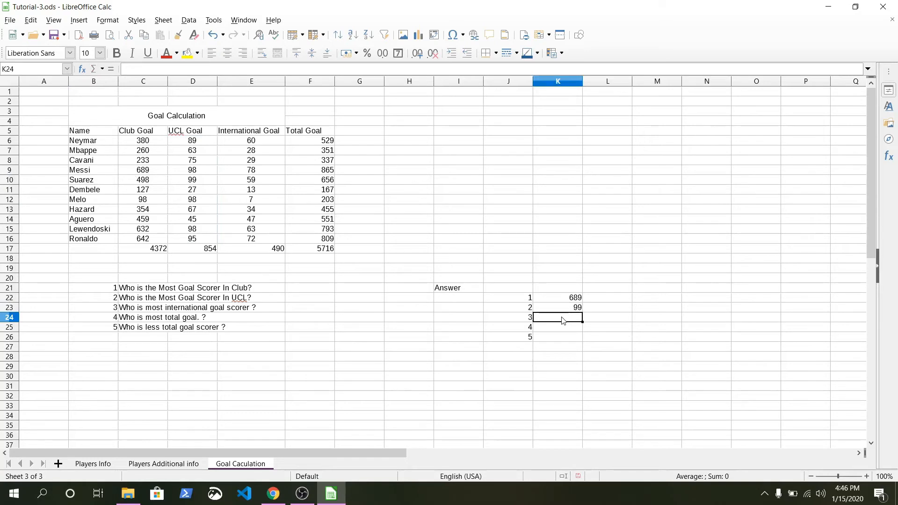
pyautogui.write('=max(')
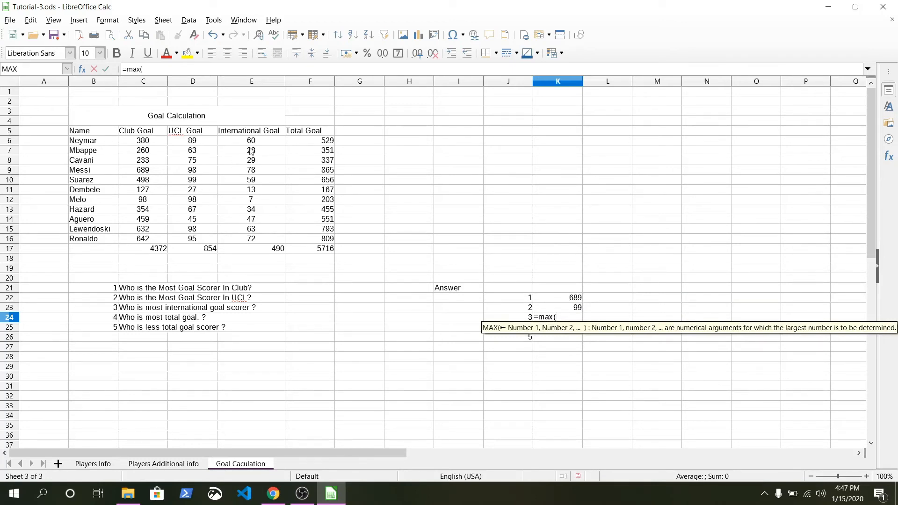
pyautogui.moveTo(254, 140); pyautogui.dragTo(261, 241)
pyautogui.write(')')
pyautogui.press('Return')
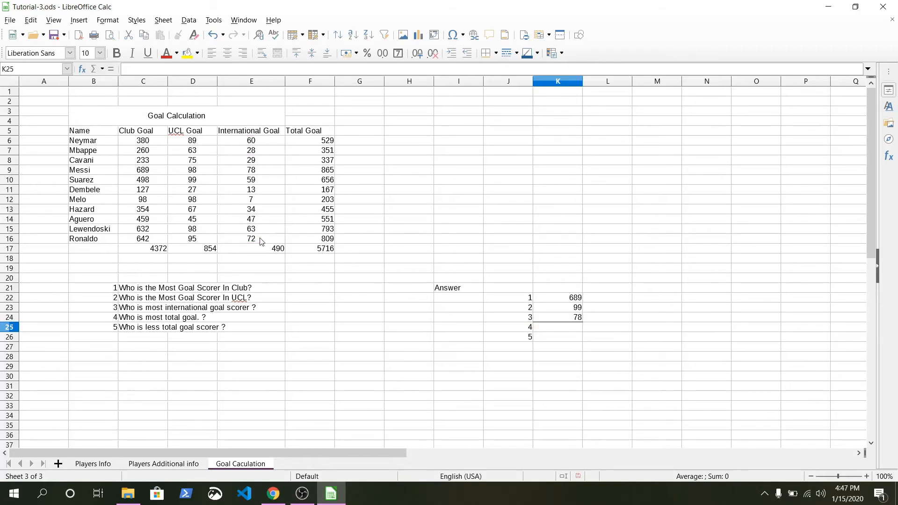
# - Correct the fourth question in C24 to read "Who is most total goal scorer. ?"
pyautogui.click(251, 337)
pyautogui.click(165, 320)
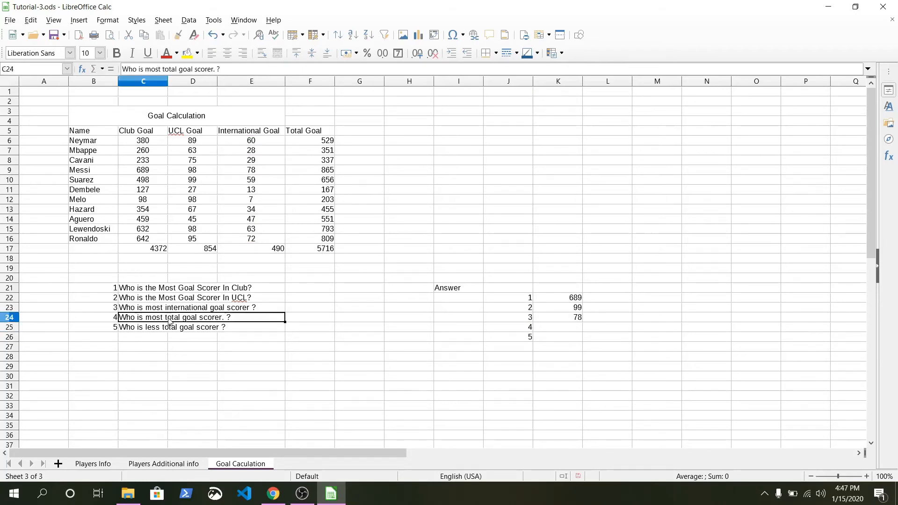
# - Calculate the highest Total Goal value for answer 4 in K25 with the formula =MAX(F6:F16)
pyautogui.click(558, 328)
pyautogui.write('=')
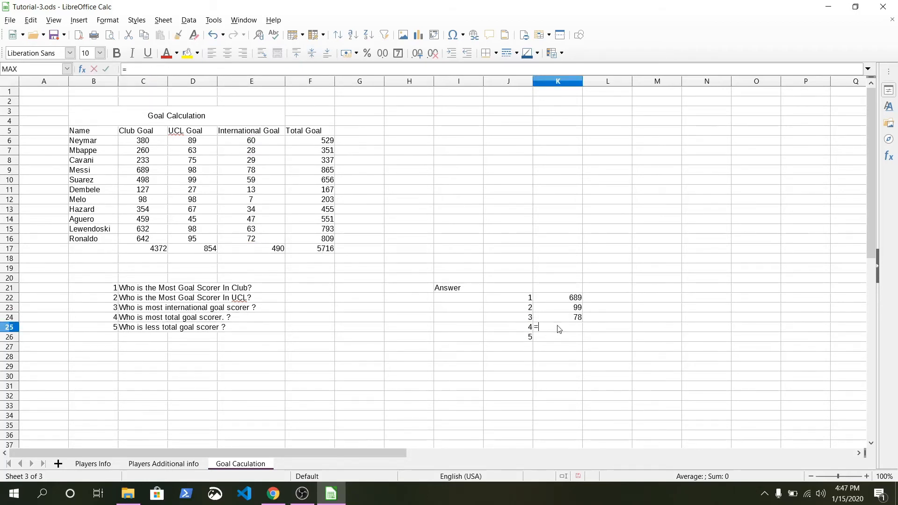
pyautogui.write('max(')
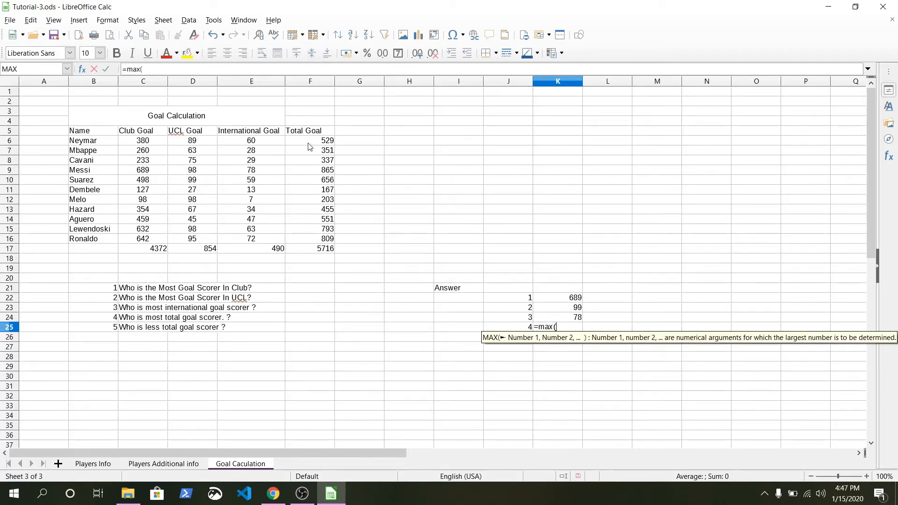
pyautogui.moveTo(310, 141); pyautogui.dragTo(322, 241)
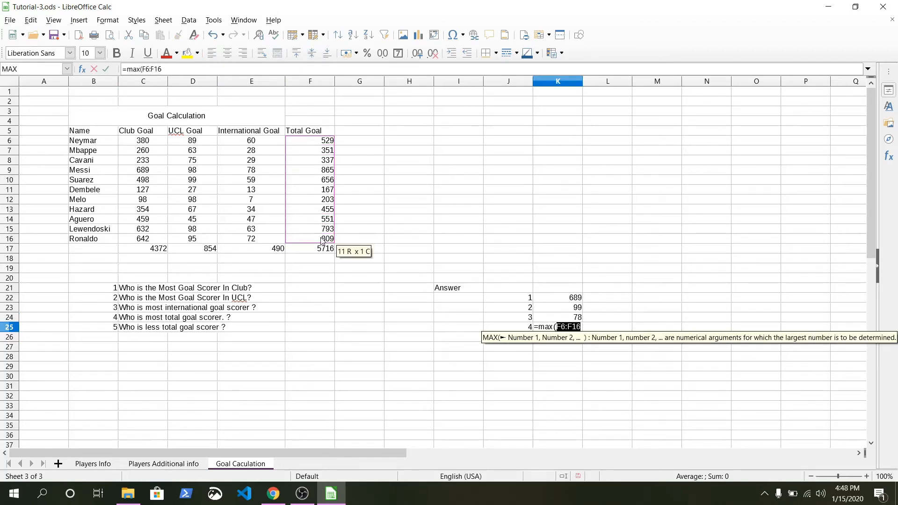
pyautogui.write(')')
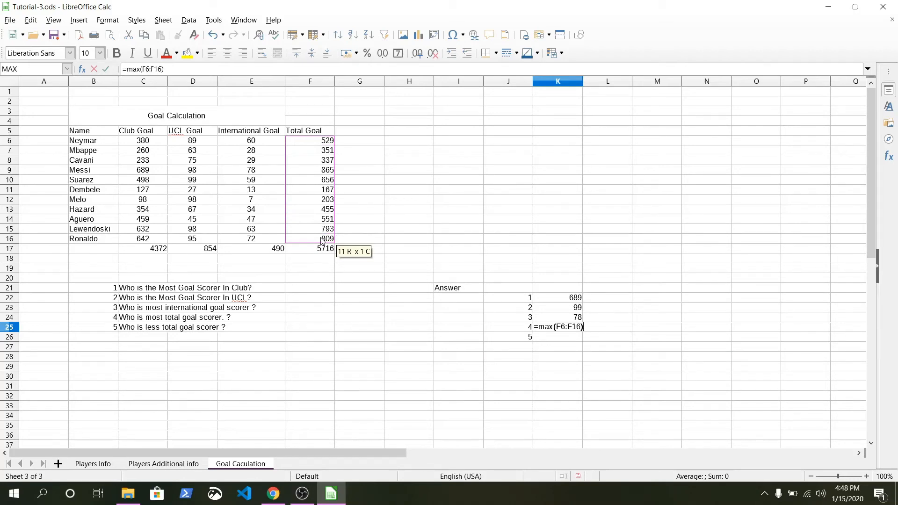
pyautogui.press('Return')
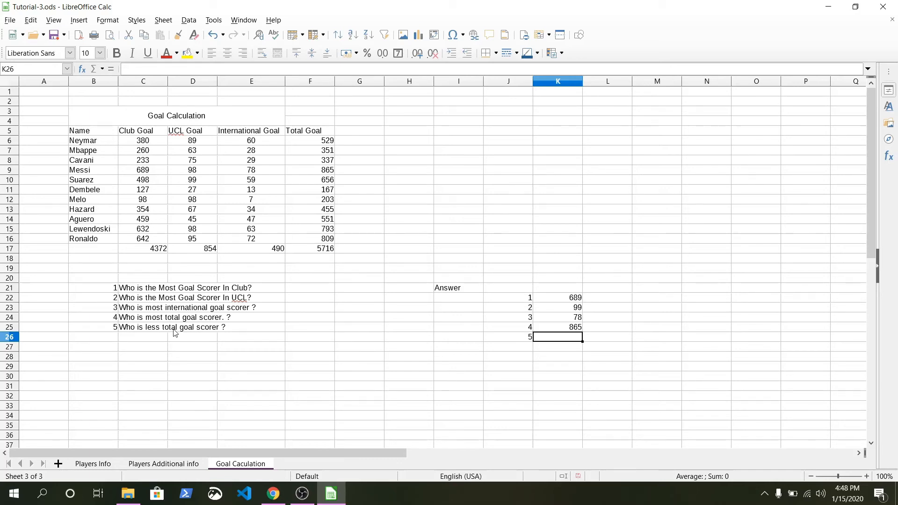
# - Calculate the lowest Total Goal value for answer 5 in K26 with =MIN(F6:F16), then locate the matching player
pyautogui.write('=min(')
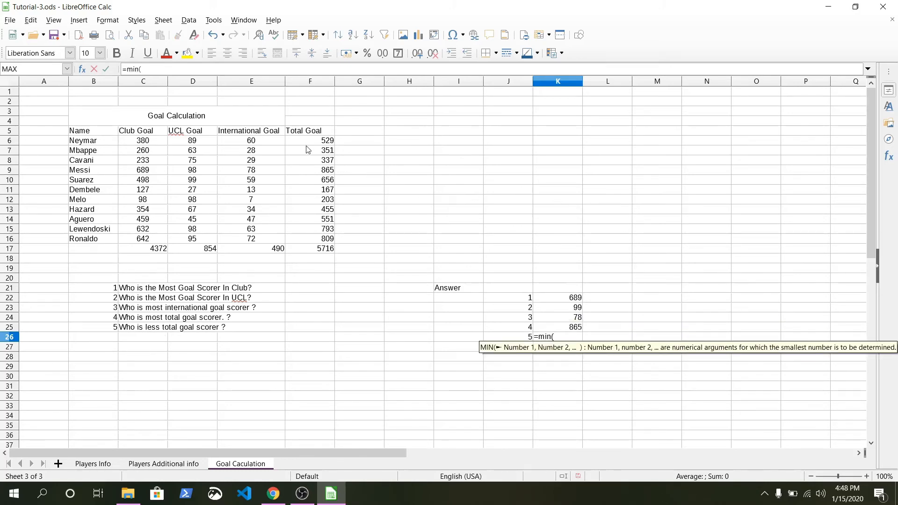
pyautogui.moveTo(308, 141); pyautogui.dragTo(321, 244)
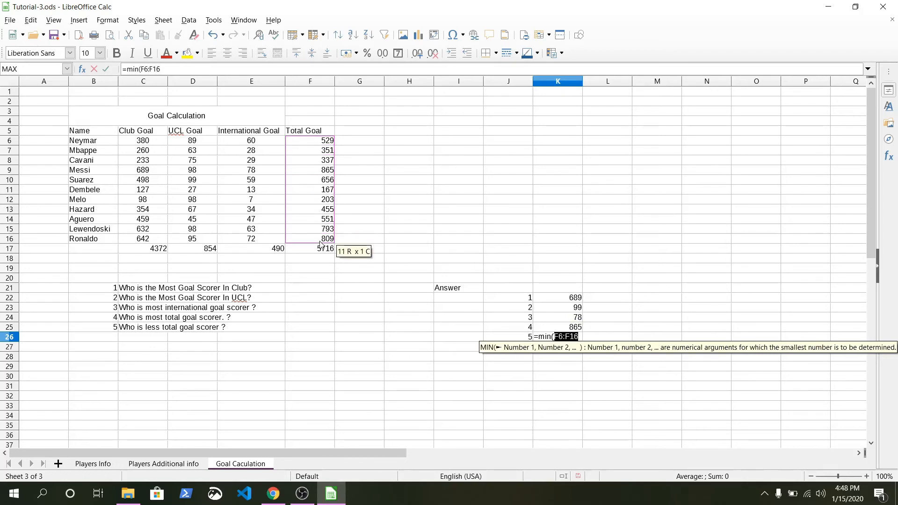
pyautogui.write(')')
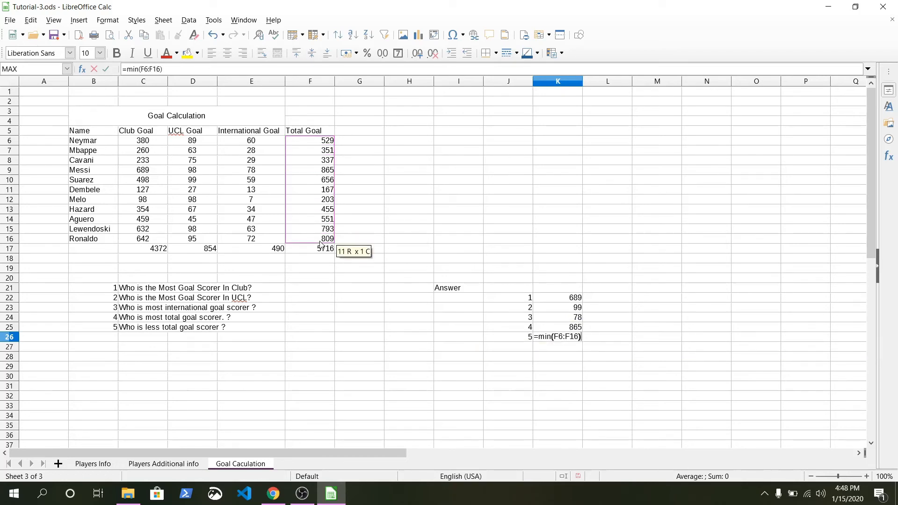
pyautogui.moveTo(321, 244); pyautogui.dragTo(321, 244)
pyautogui.press('Return')
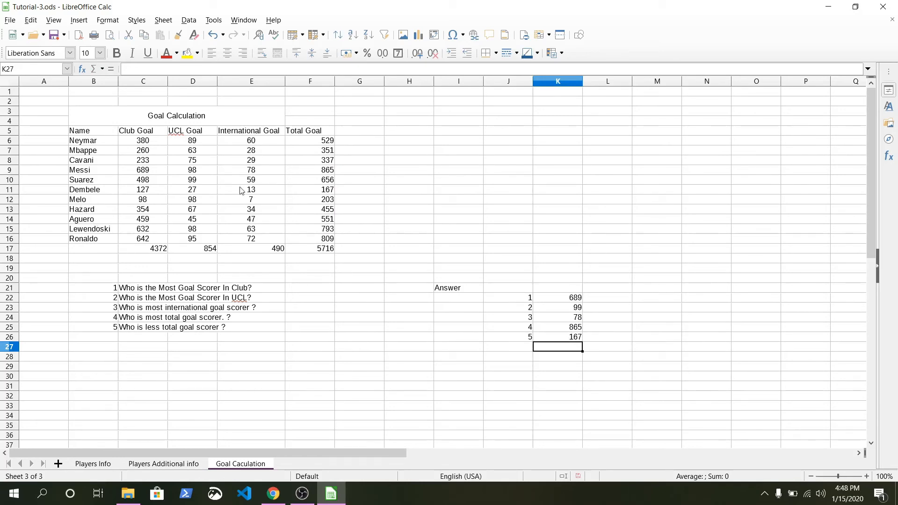
pyautogui.click(93, 194)
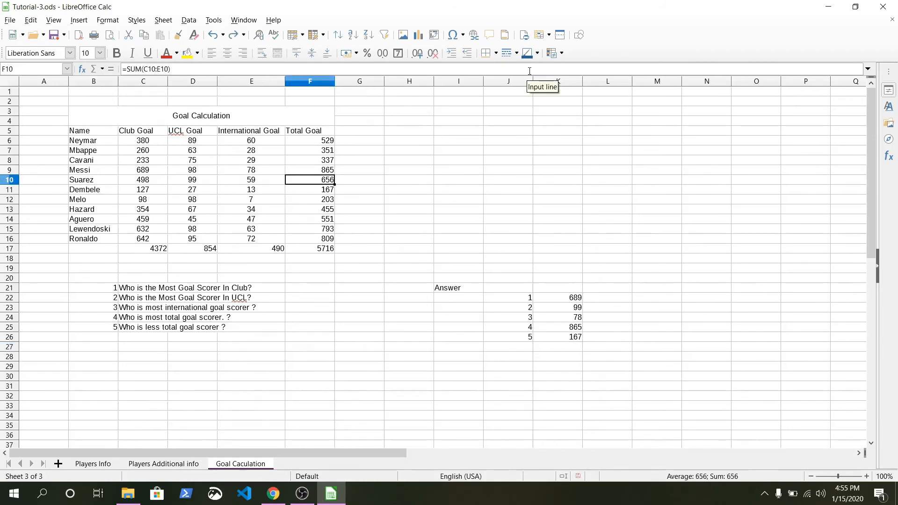
# - Try the Accent 1 cell style on the whole Goal Calculation table, range B3:F17
pyautogui.moveTo(91, 121); pyautogui.dragTo(301, 249)
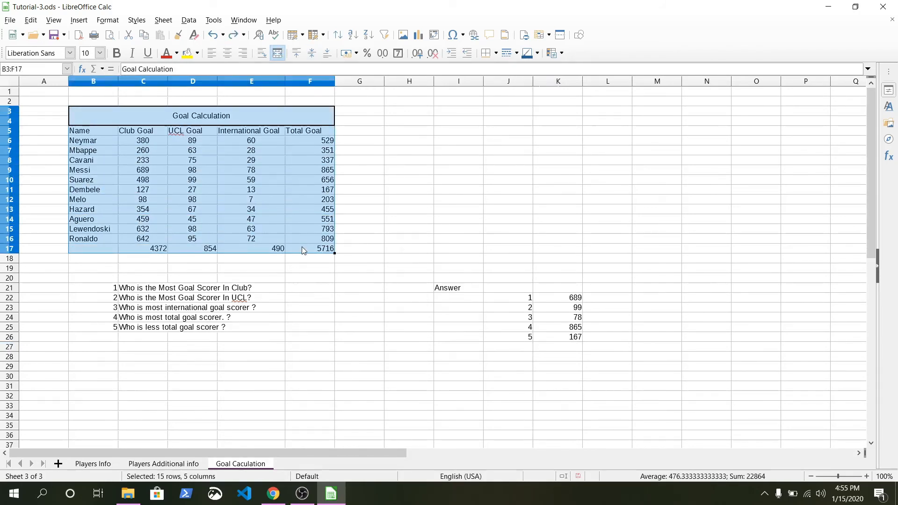
pyautogui.click(137, 21)
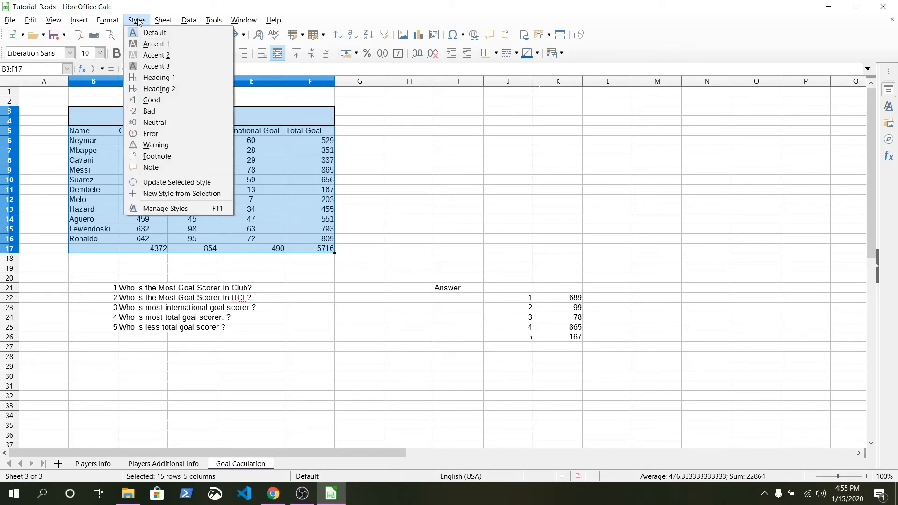
pyautogui.click(162, 45)
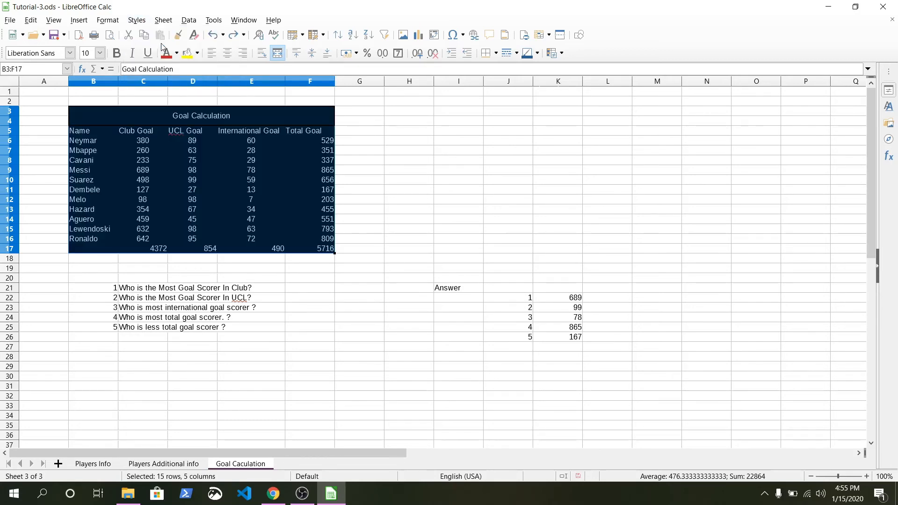
pyautogui.click(152, 179)
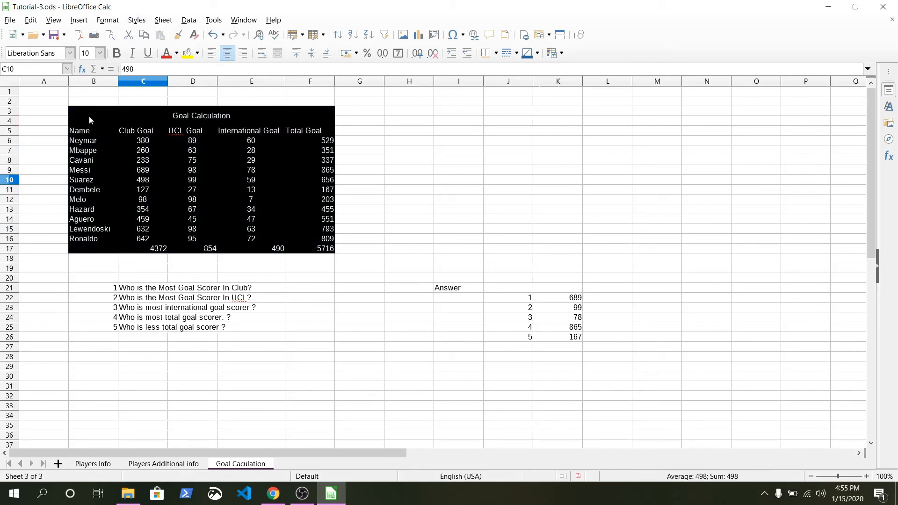
pyautogui.moveTo(80, 113); pyautogui.dragTo(280, 247)
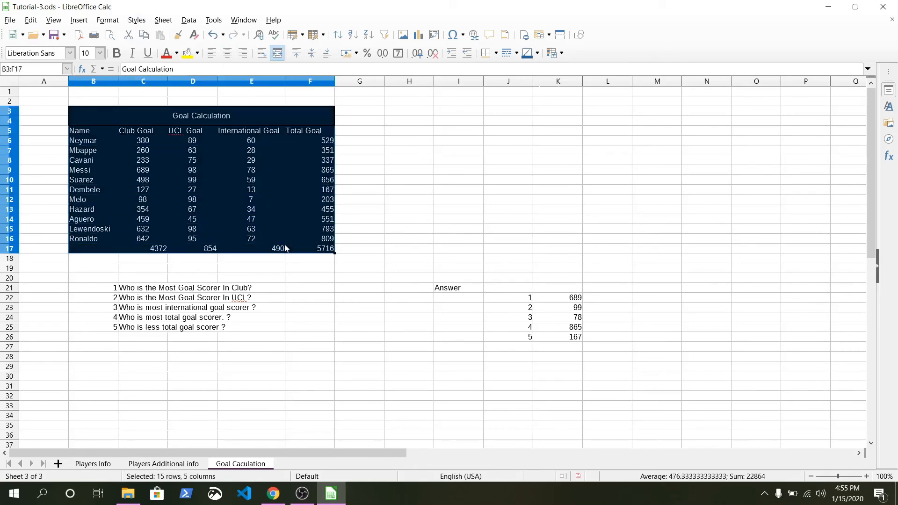
# - Set Suarez's UCL Goal value in D10 to 79
pyautogui.click(201, 180)
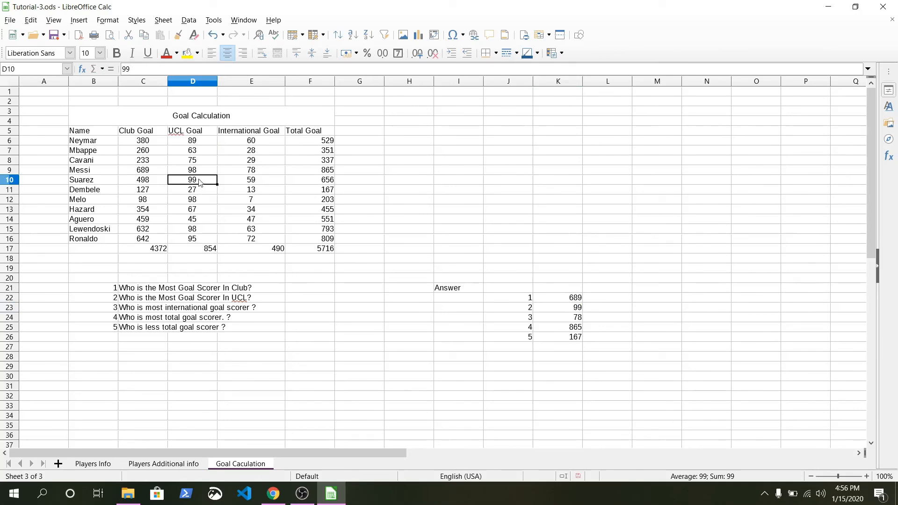
pyautogui.doubleClick(200, 182)
pyautogui.press('BackSpace')
pyautogui.press('BackSpace')
pyautogui.write('79')
pyautogui.press('Return')
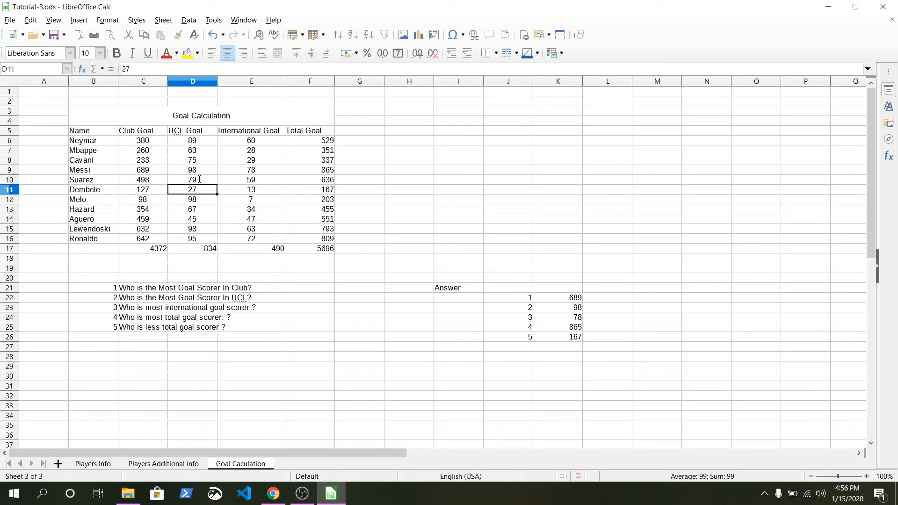
pyautogui.click(198, 182)
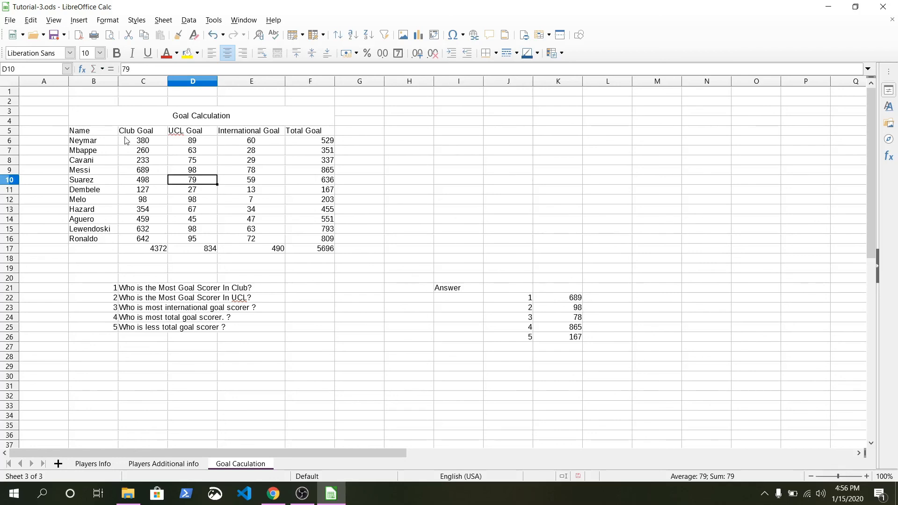
# - Check the range used by the MAX formula in K23 and locate the matching UCL Goal value in the table
pyautogui.click(577, 307)
pyautogui.doubleClick(576, 307)
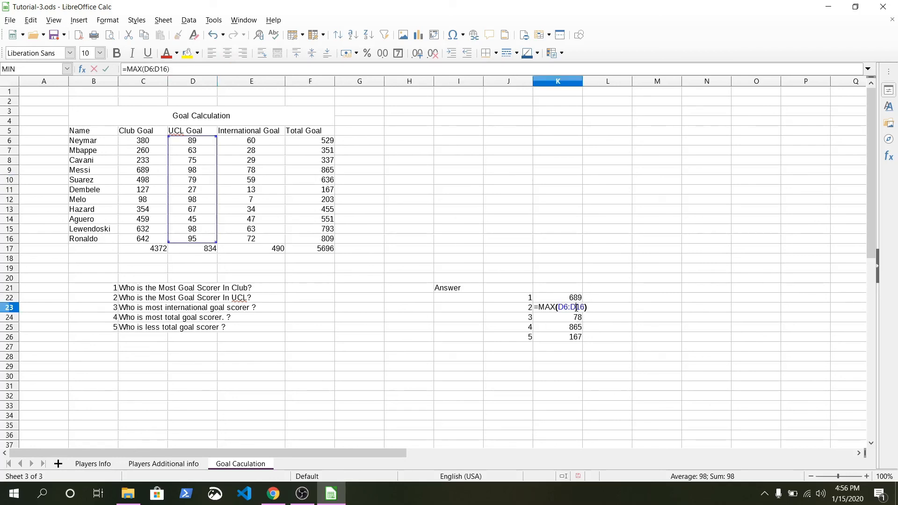
pyautogui.press('Escape')
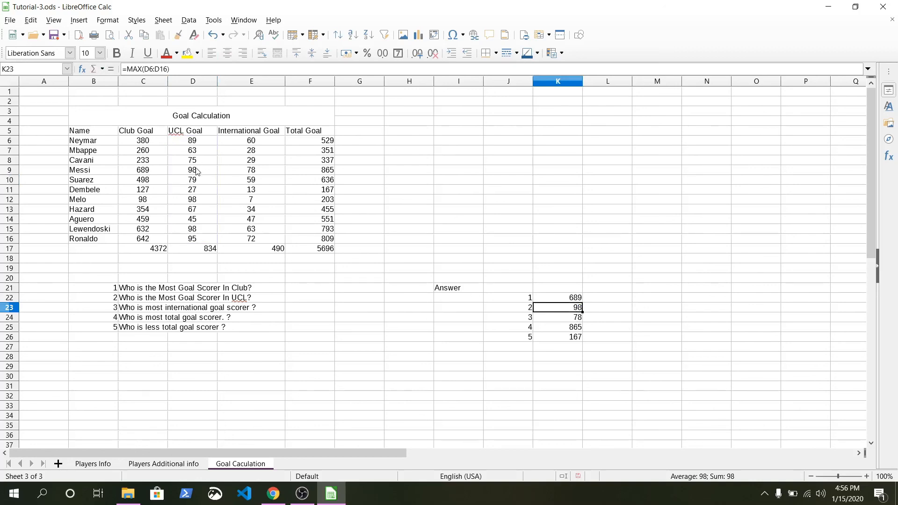
pyautogui.doubleClick(193, 170)
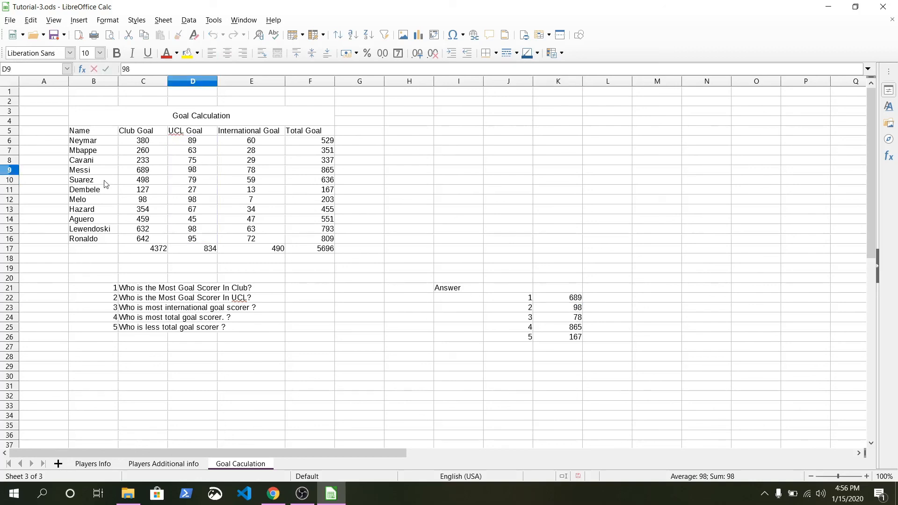